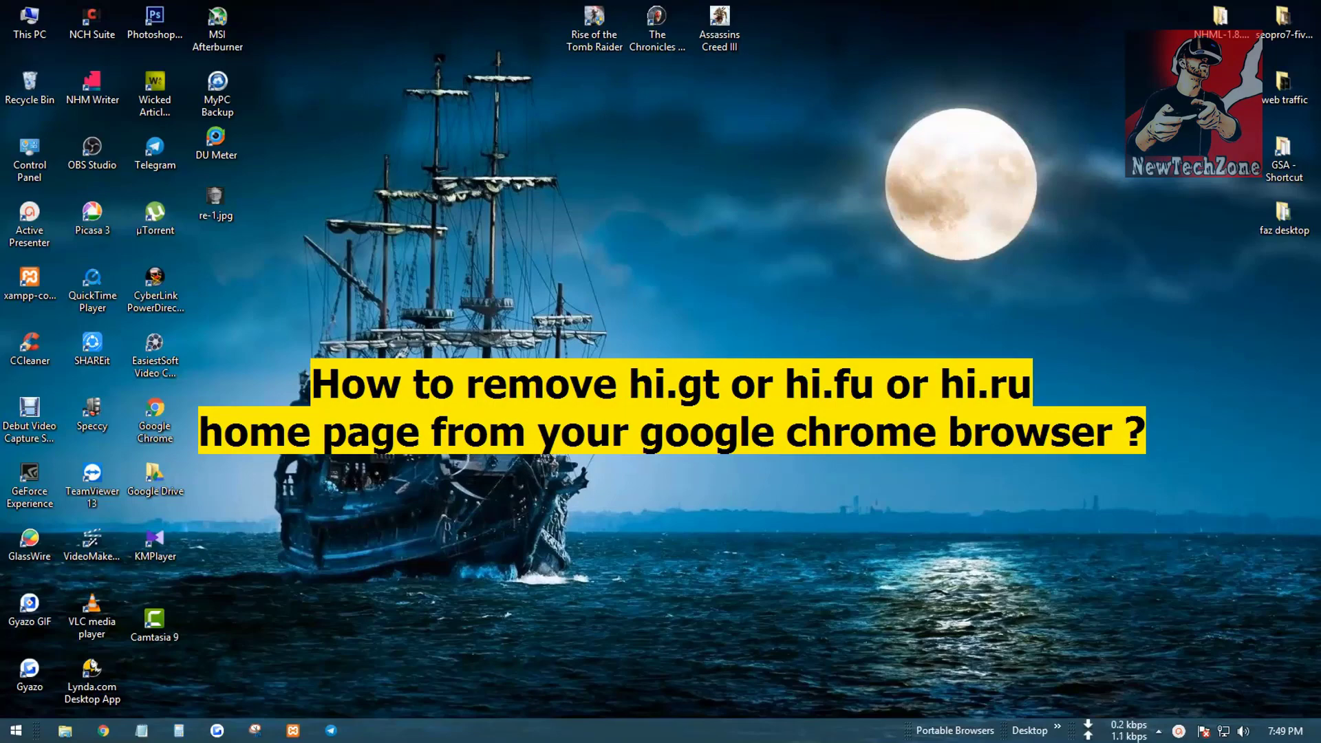
Step: Launch Chrome from the desktop and view the hi.gt page's 'Not secure' connection details
double_click(155, 418)
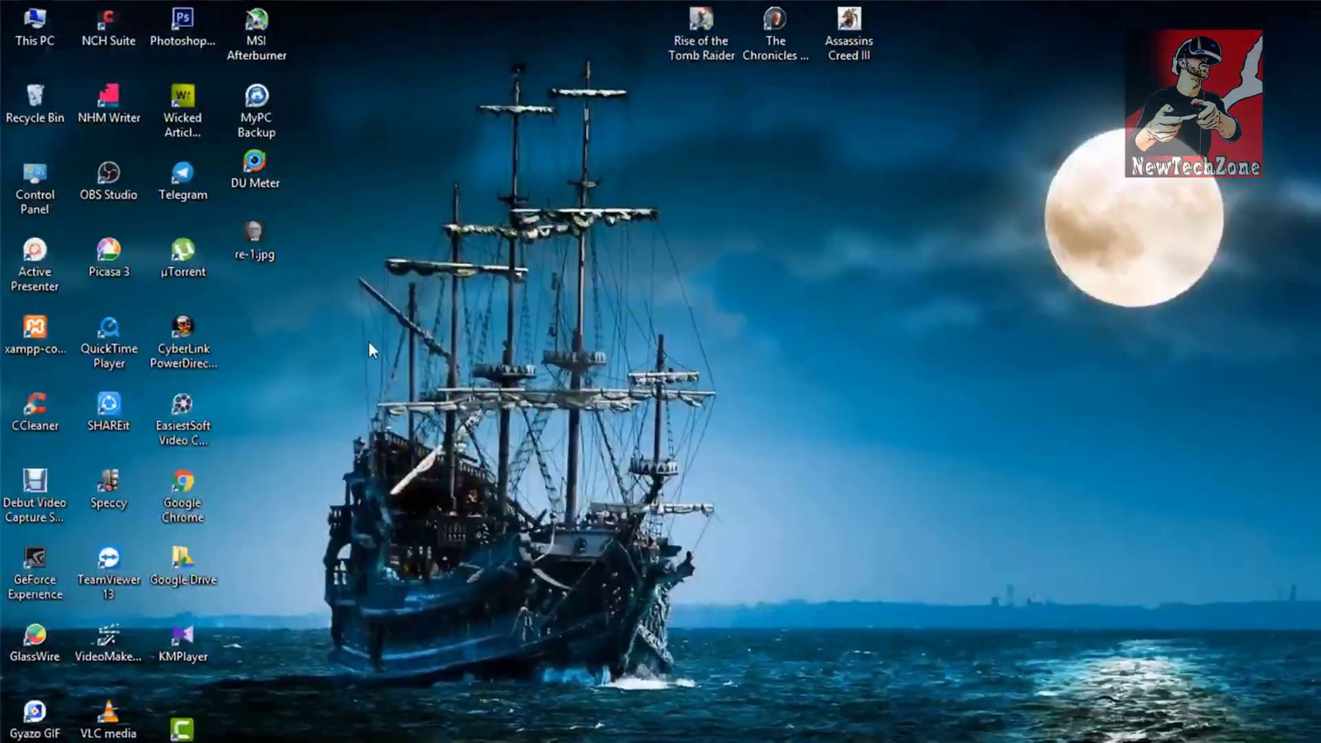
double_click(185, 515)
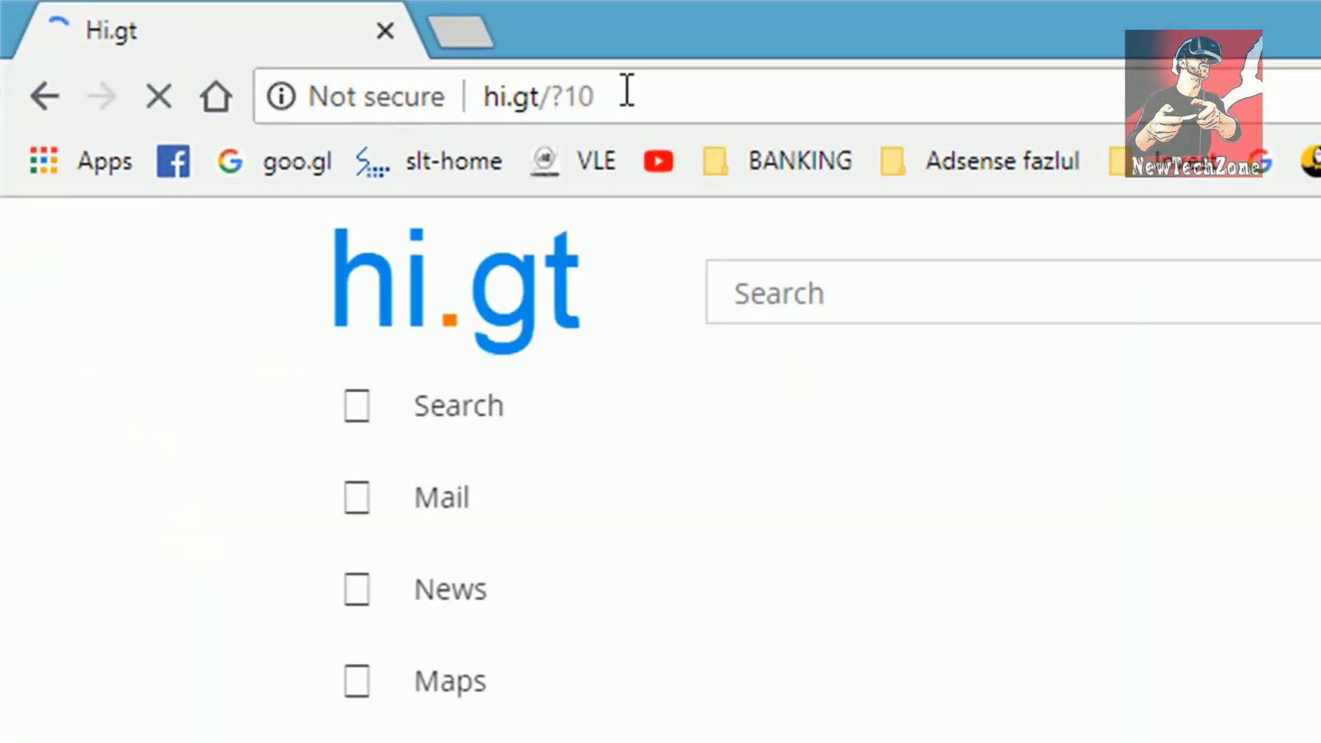
left_click(398, 111)
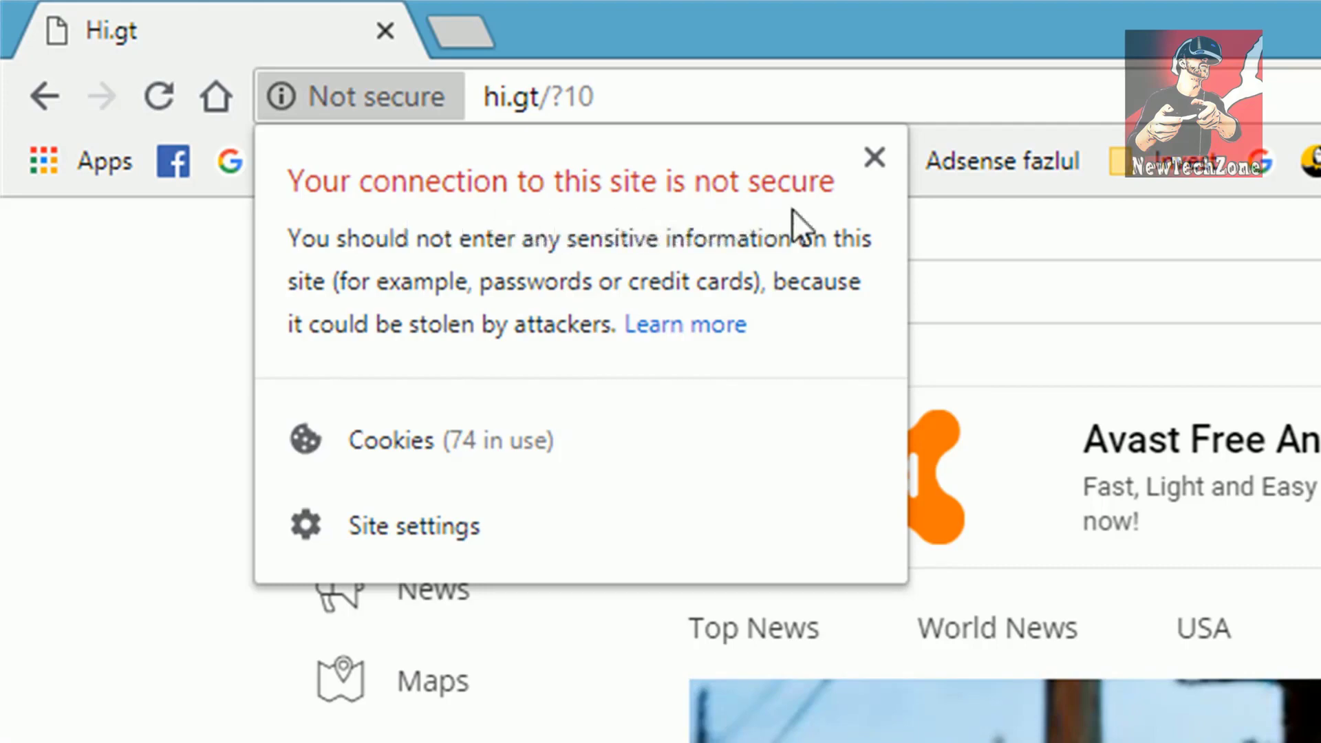
left_click(582, 30)
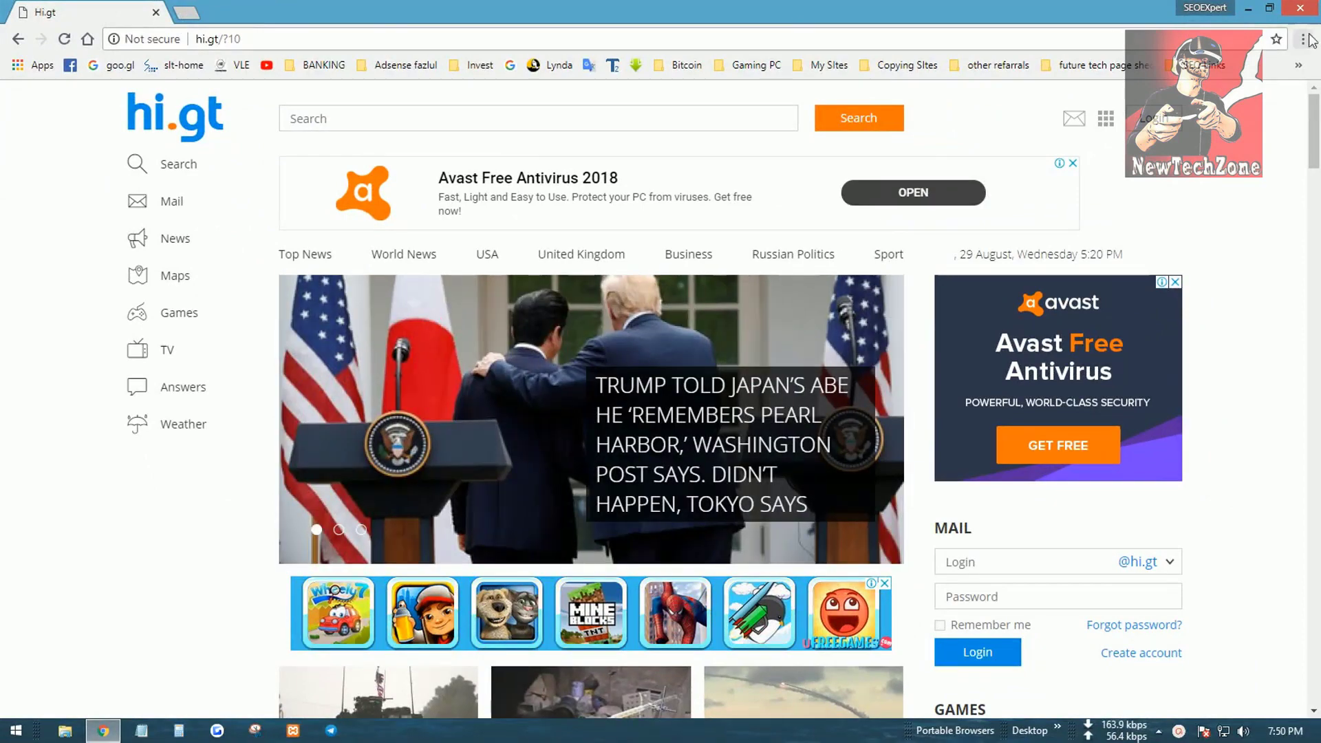
left_click(1304, 38)
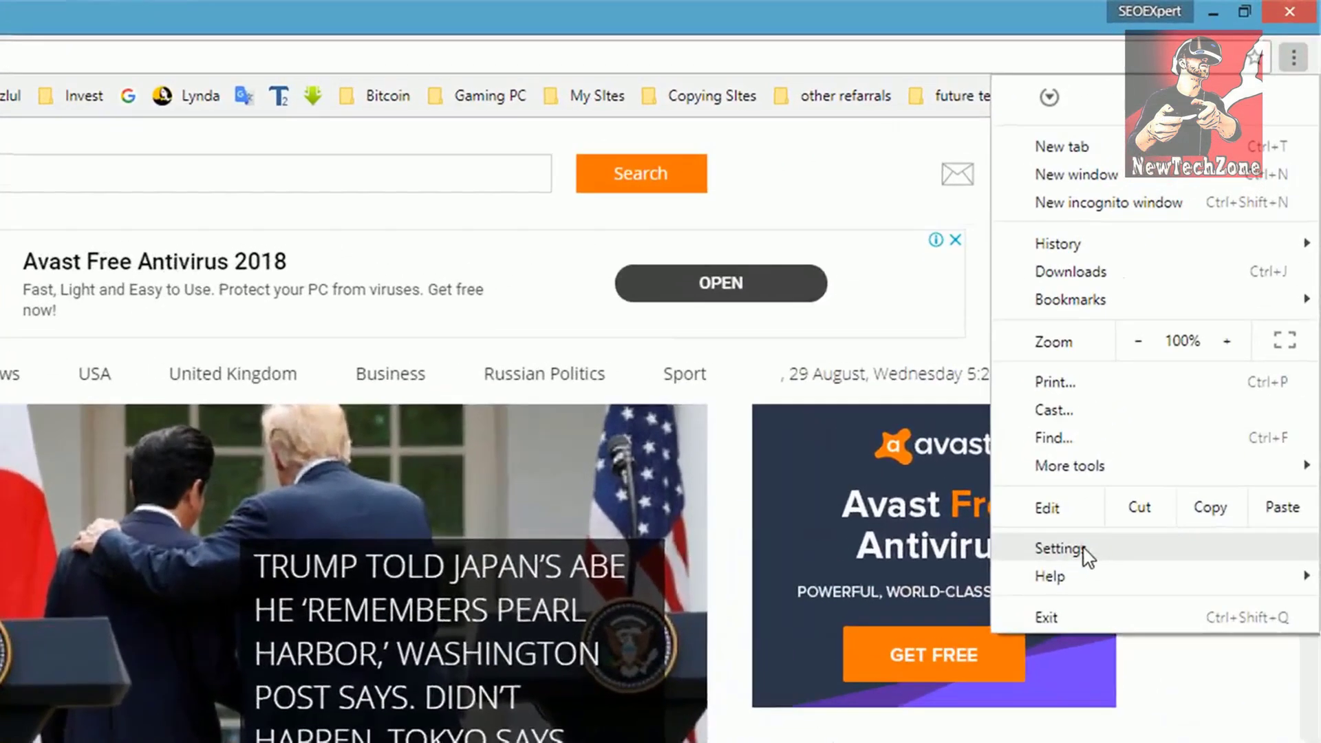
Step: Set Chrome's On startup to 'Open a specific page or set of pages' with Google listed
left_click(1157, 376)
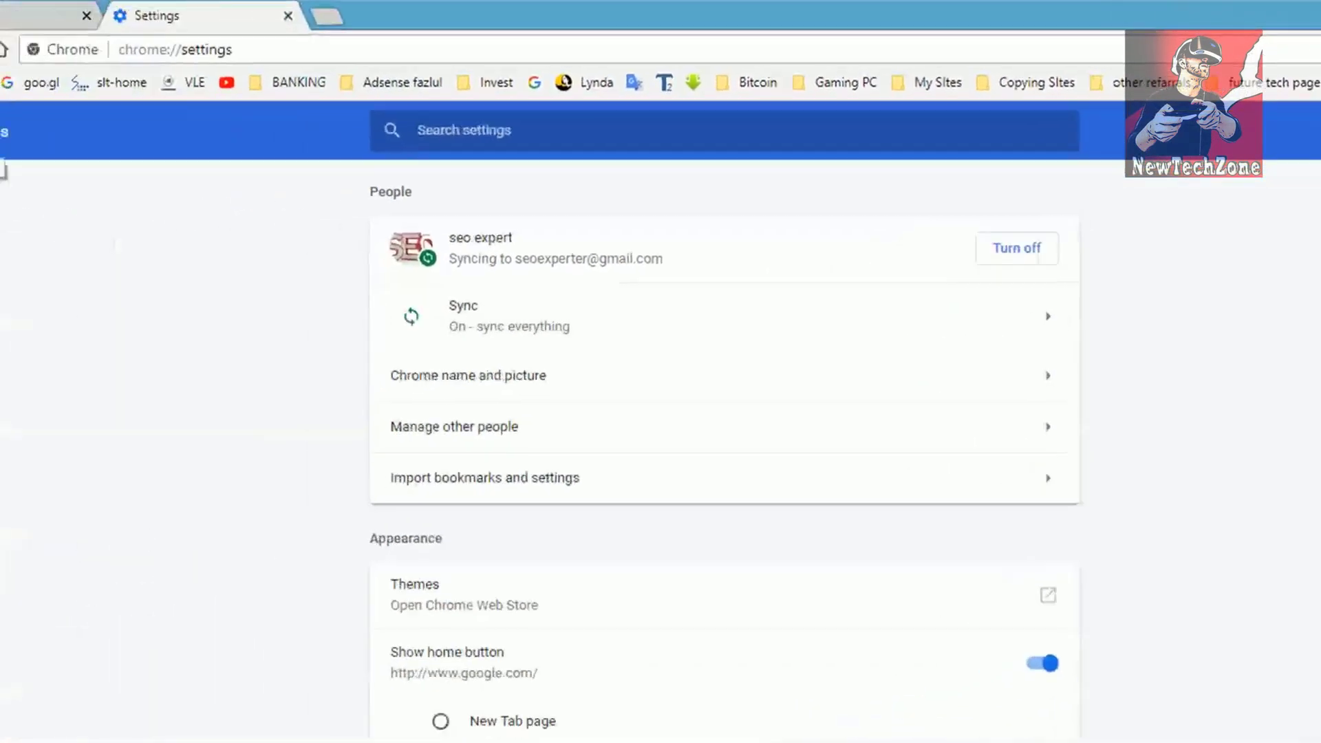
left_click(33, 128)
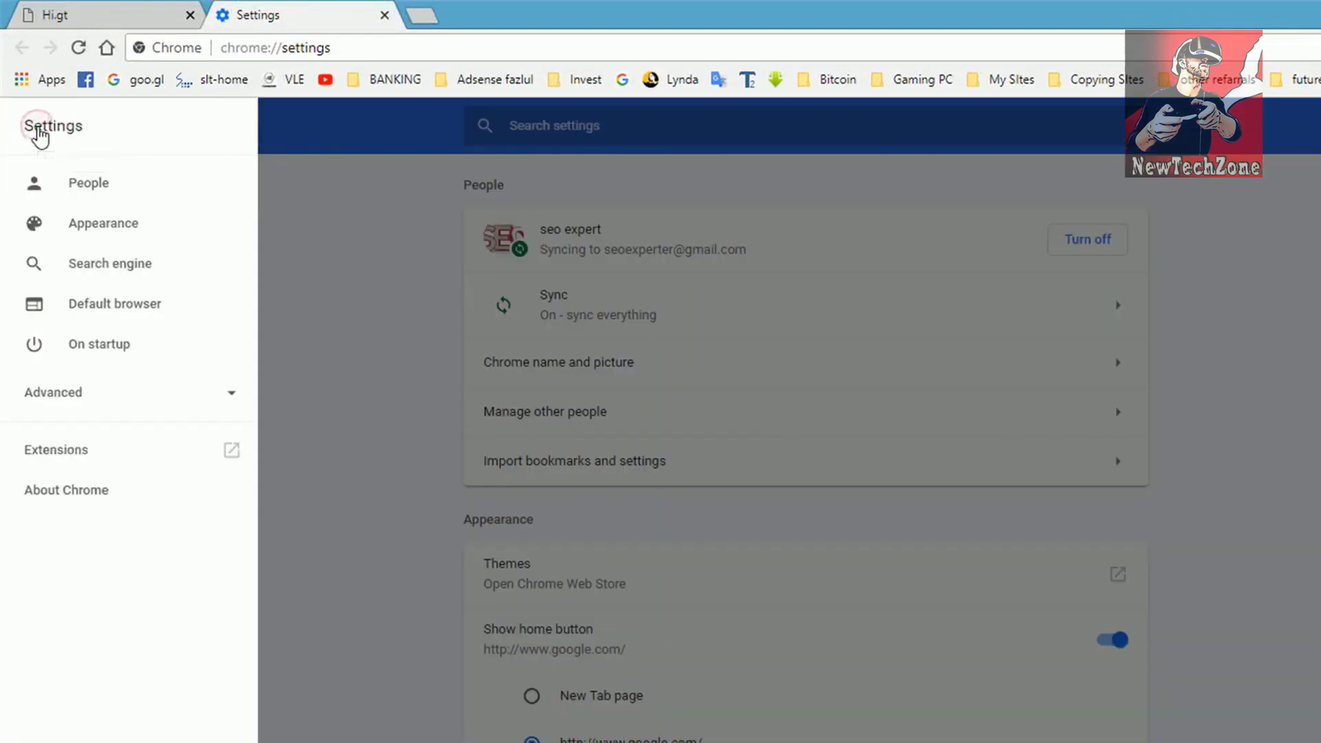
left_click(104, 347)
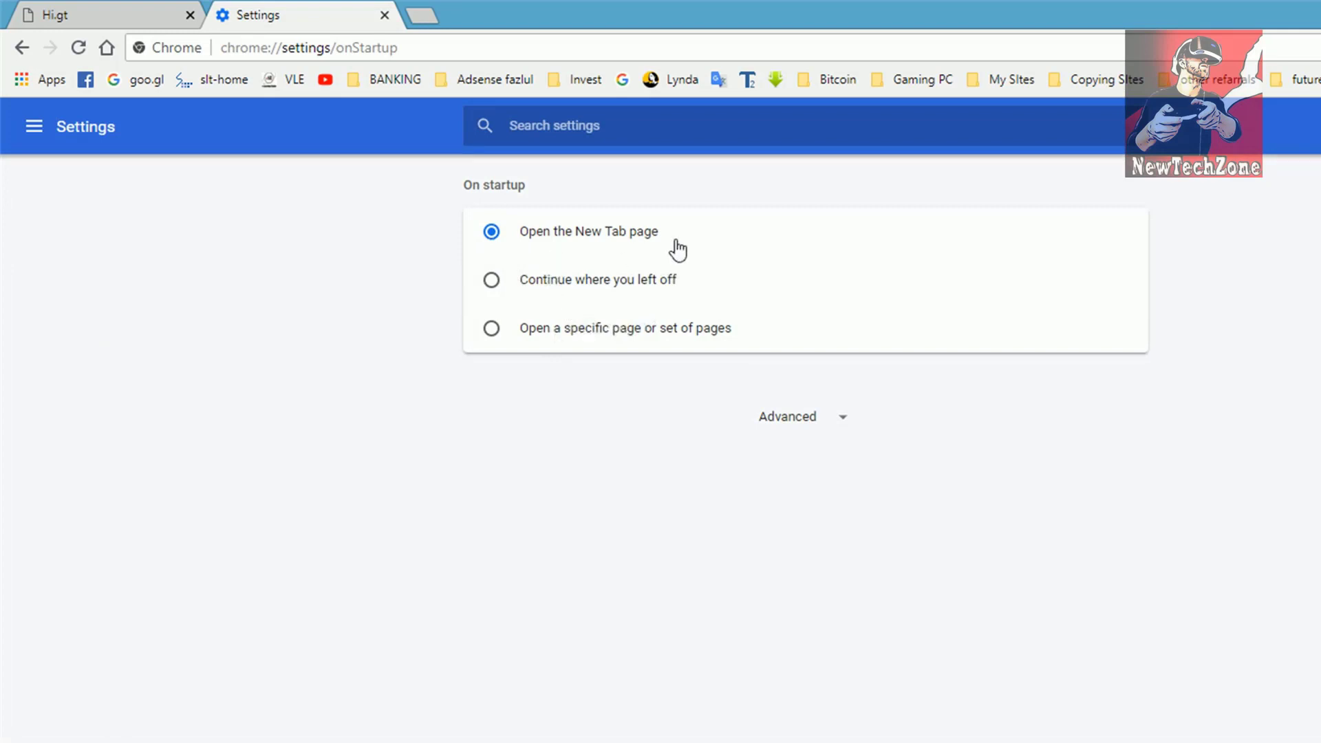
left_click(567, 342)
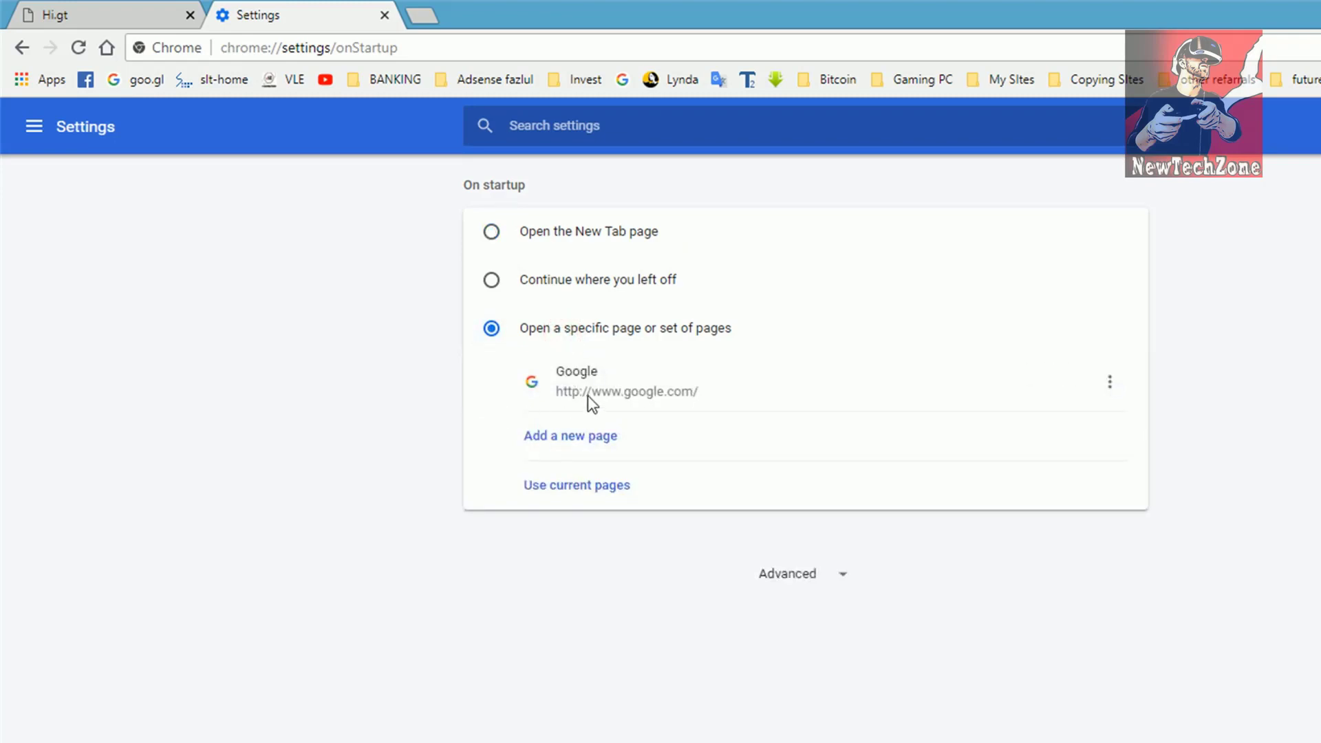
left_click(1109, 381)
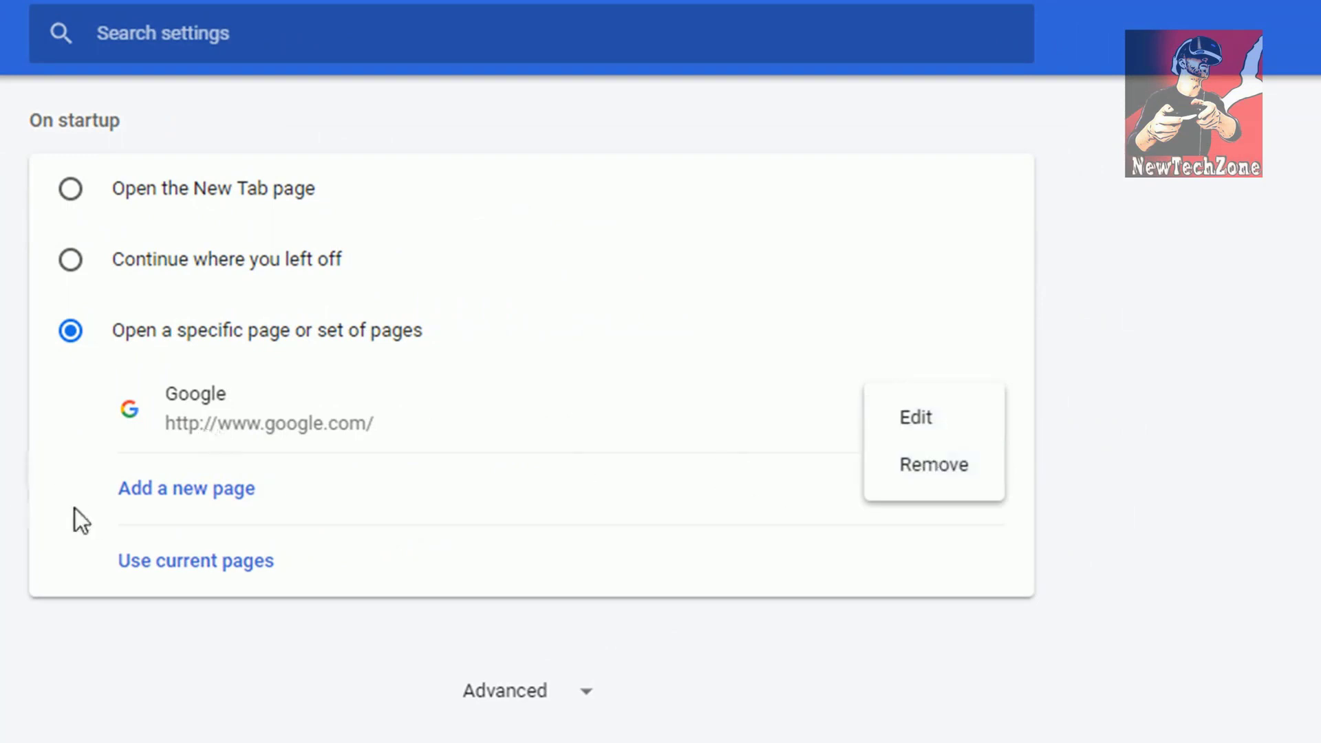
left_click(300, 530)
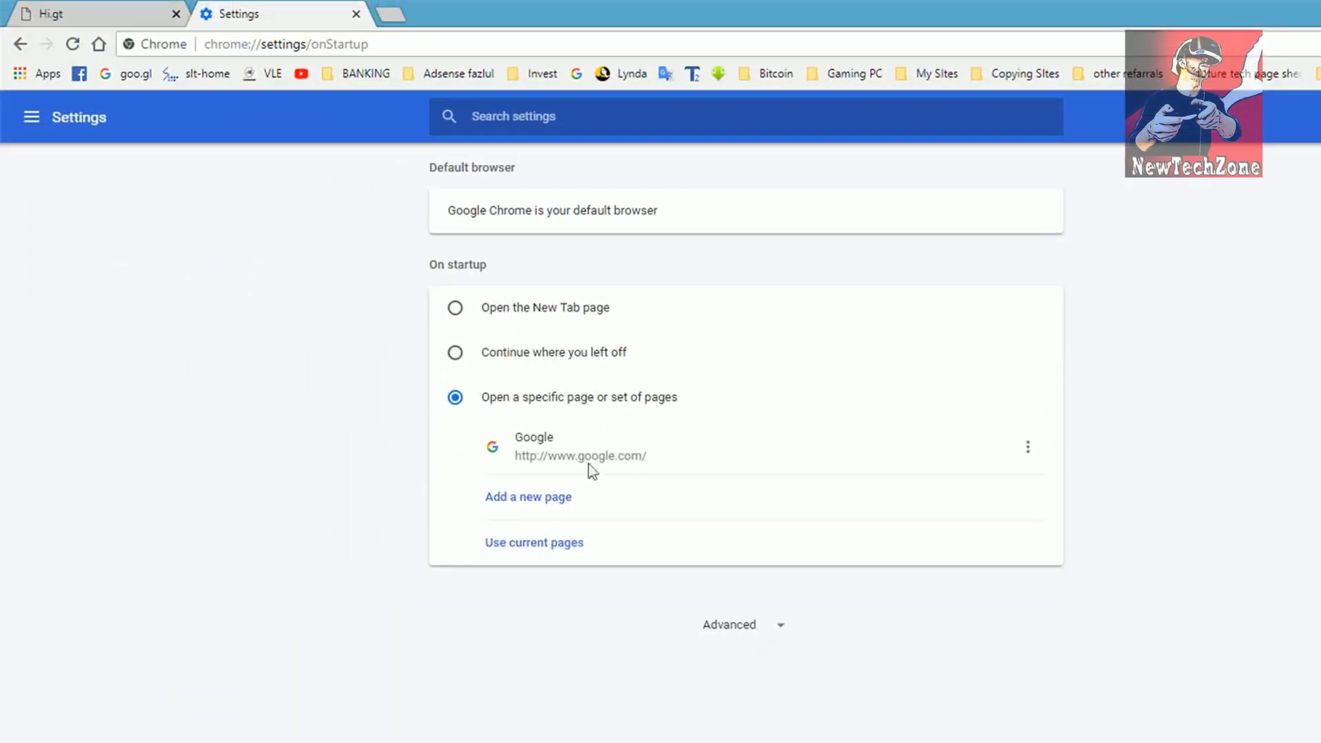
scroll(129, 155, "up", 3)
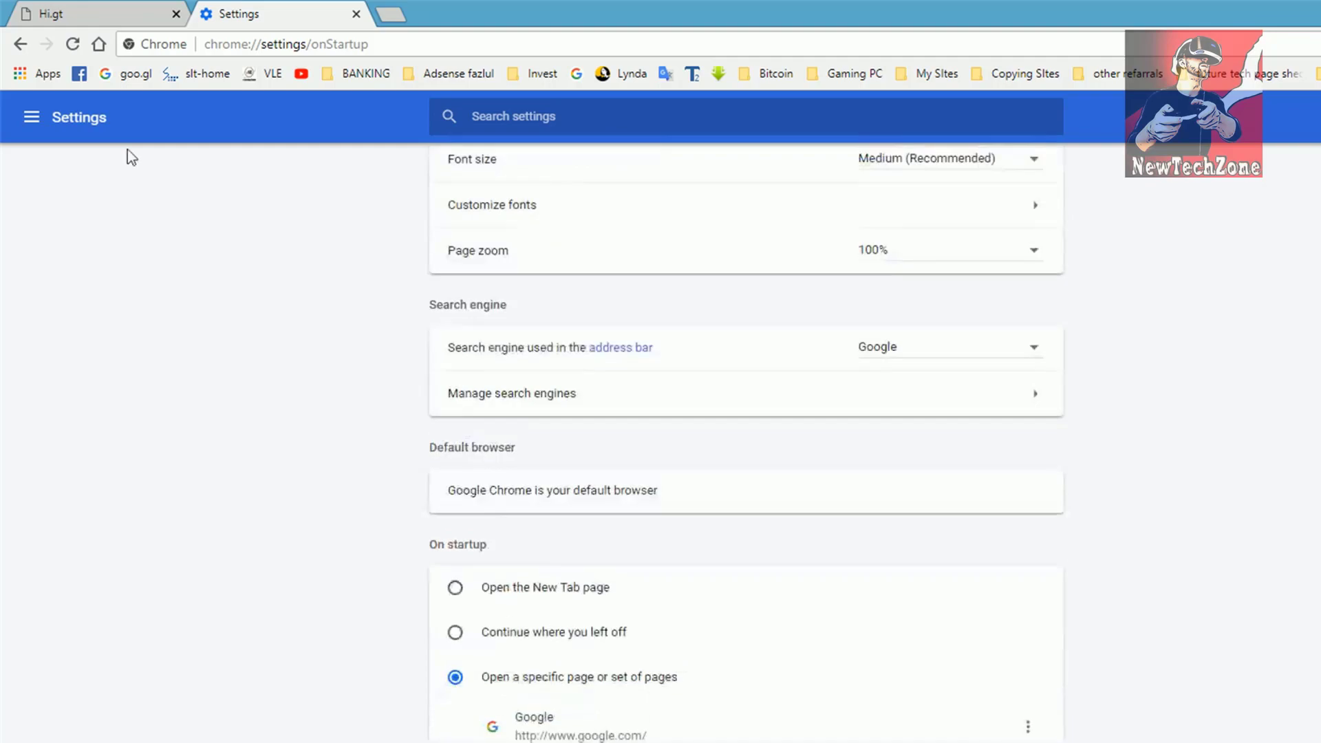
Step: Close Chrome, refresh the desktop, and open the Google Chrome shortcut's Properties
left_click(355, 15)
left_click(176, 13)
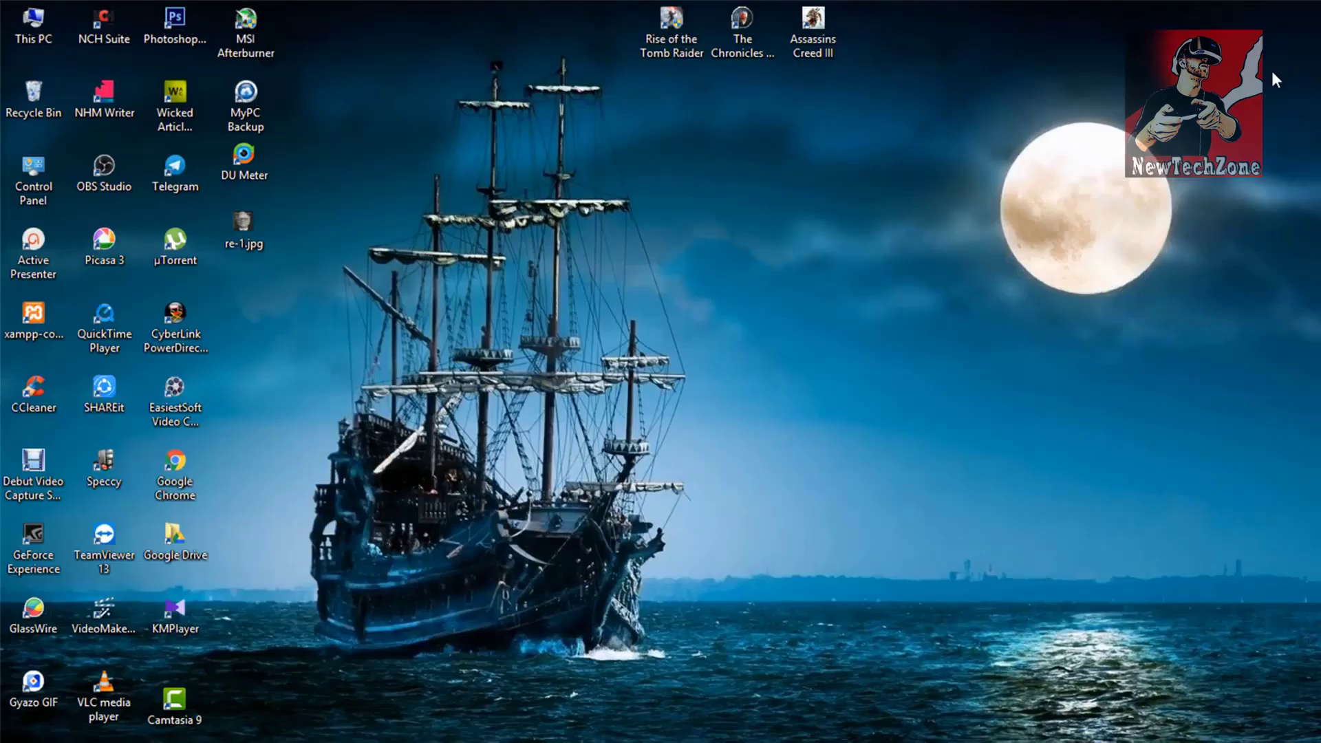
right_click(936, 176)
left_click(994, 227)
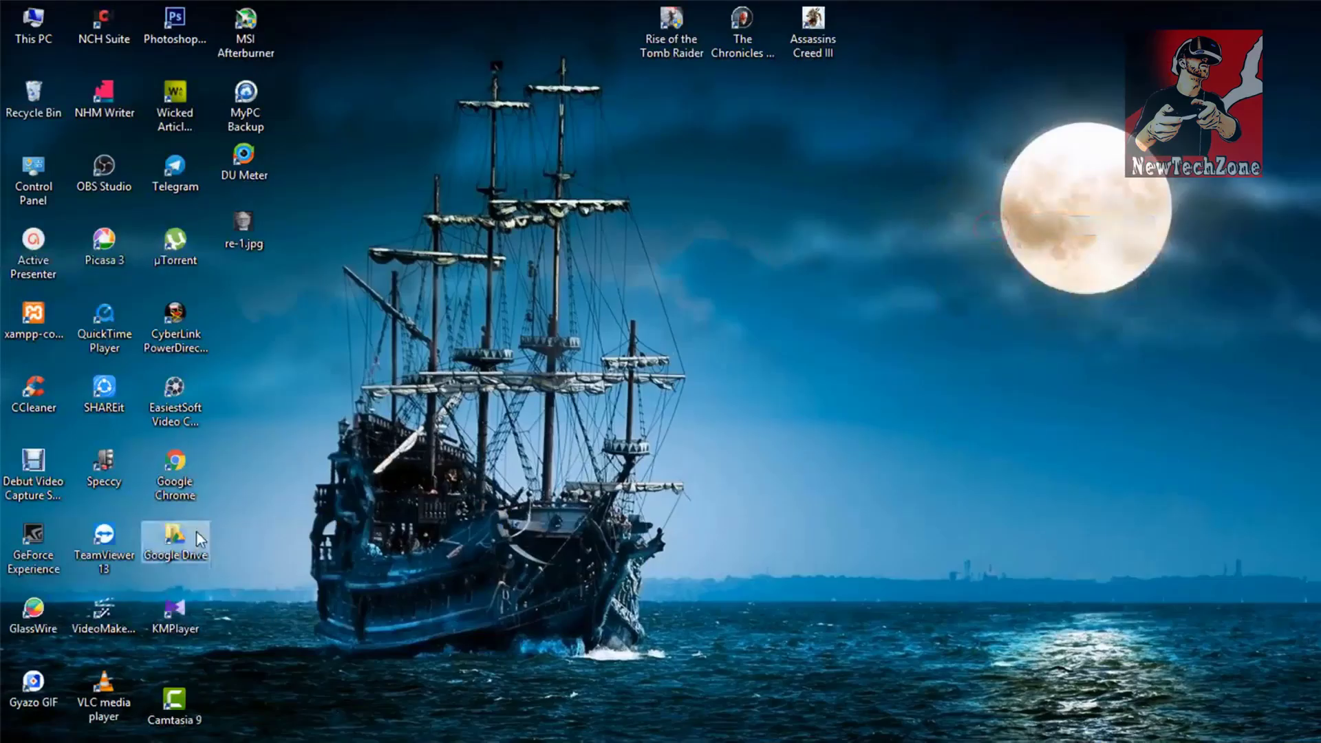
right_click(186, 478)
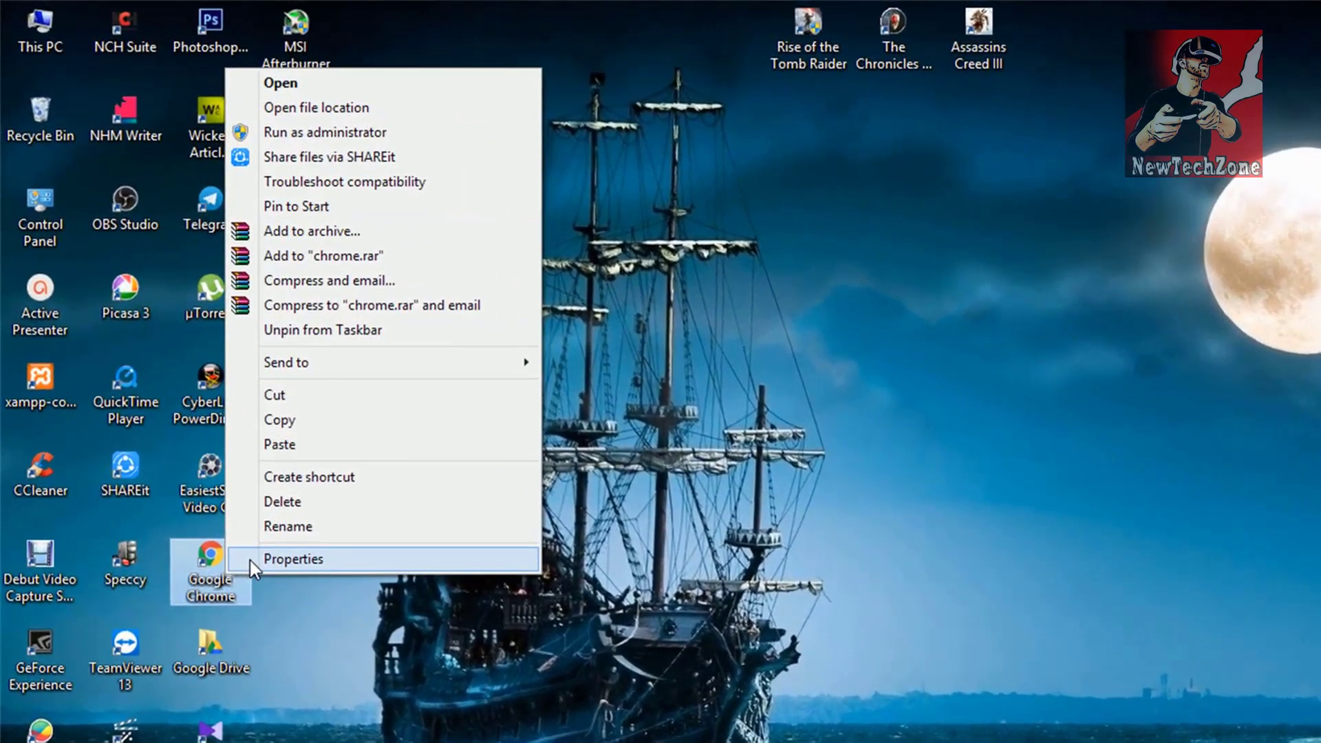
left_click(211, 465)
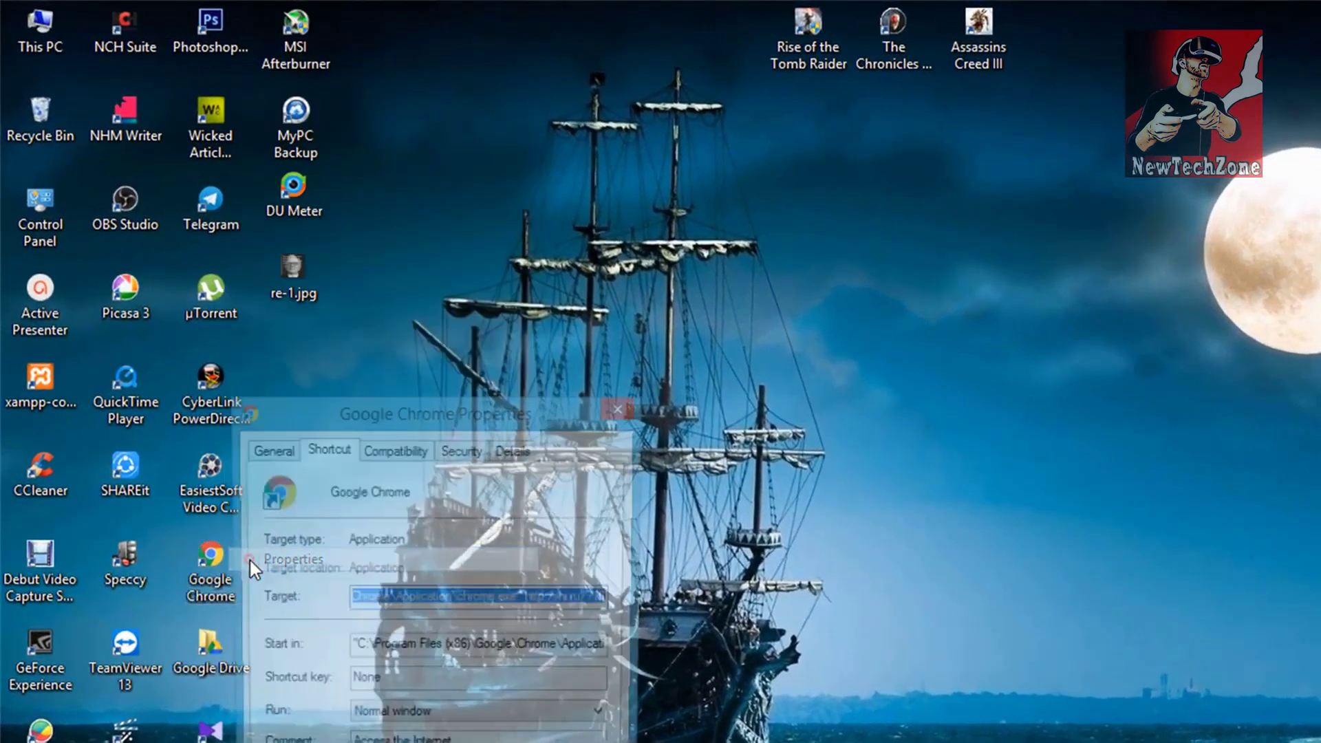
Step: Replace hi.ru/?10 at the end of the shortcut target with google.com and apply
left_click(532, 597)
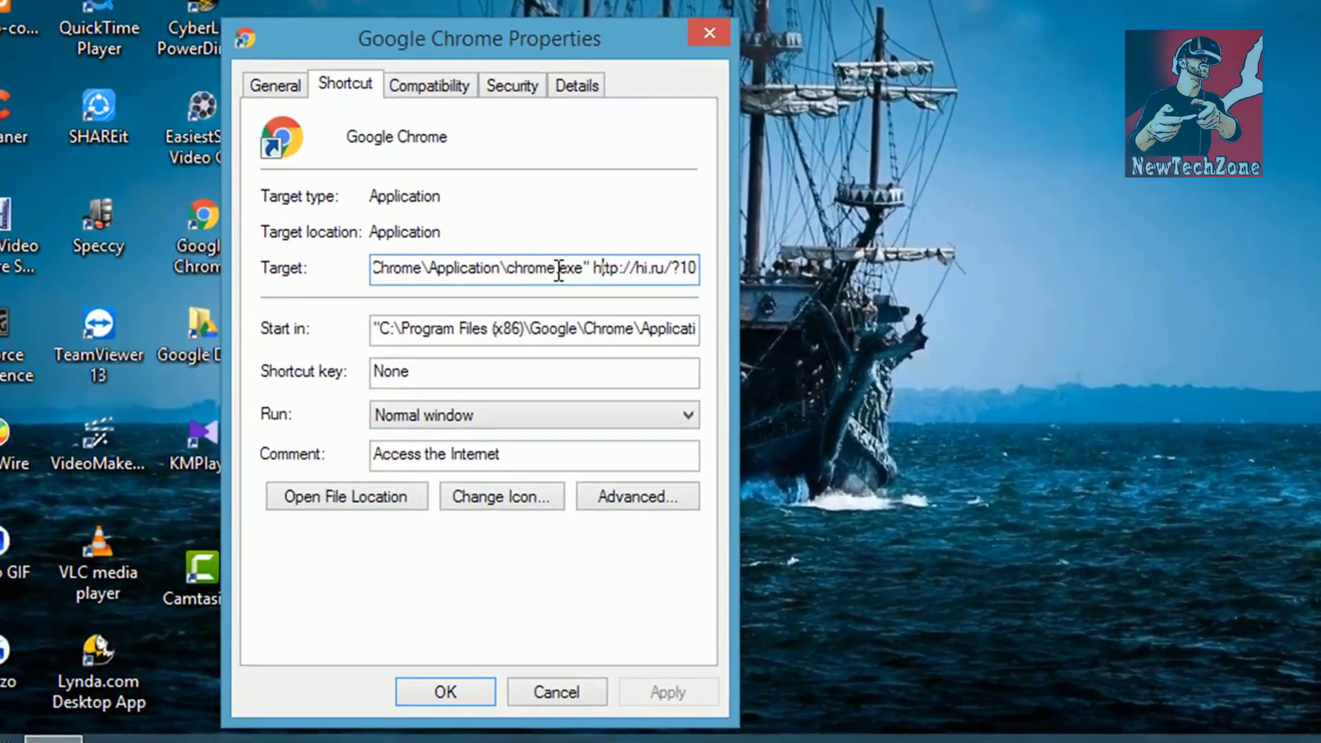
left_click_drag(608, 260, 687, 267)
left_click(624, 269)
left_click_drag(637, 268, 698, 267)
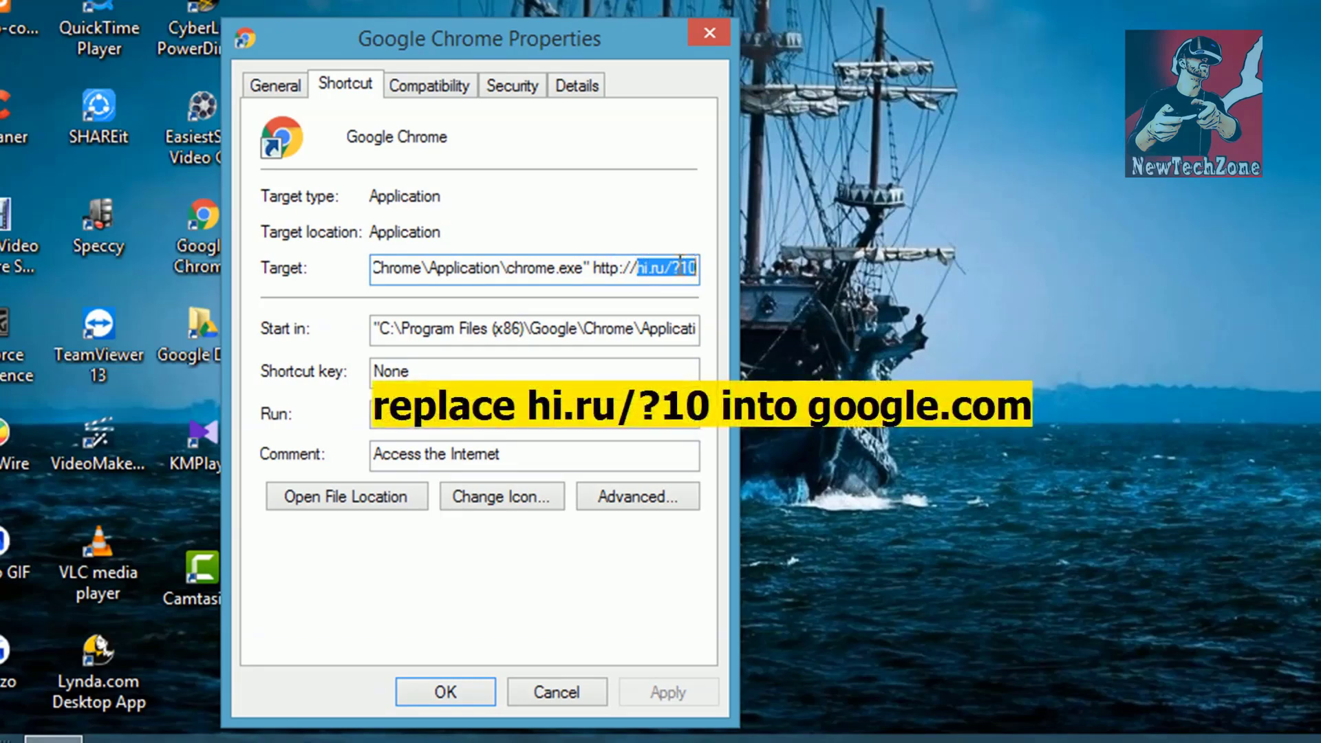
key("BackSpace")
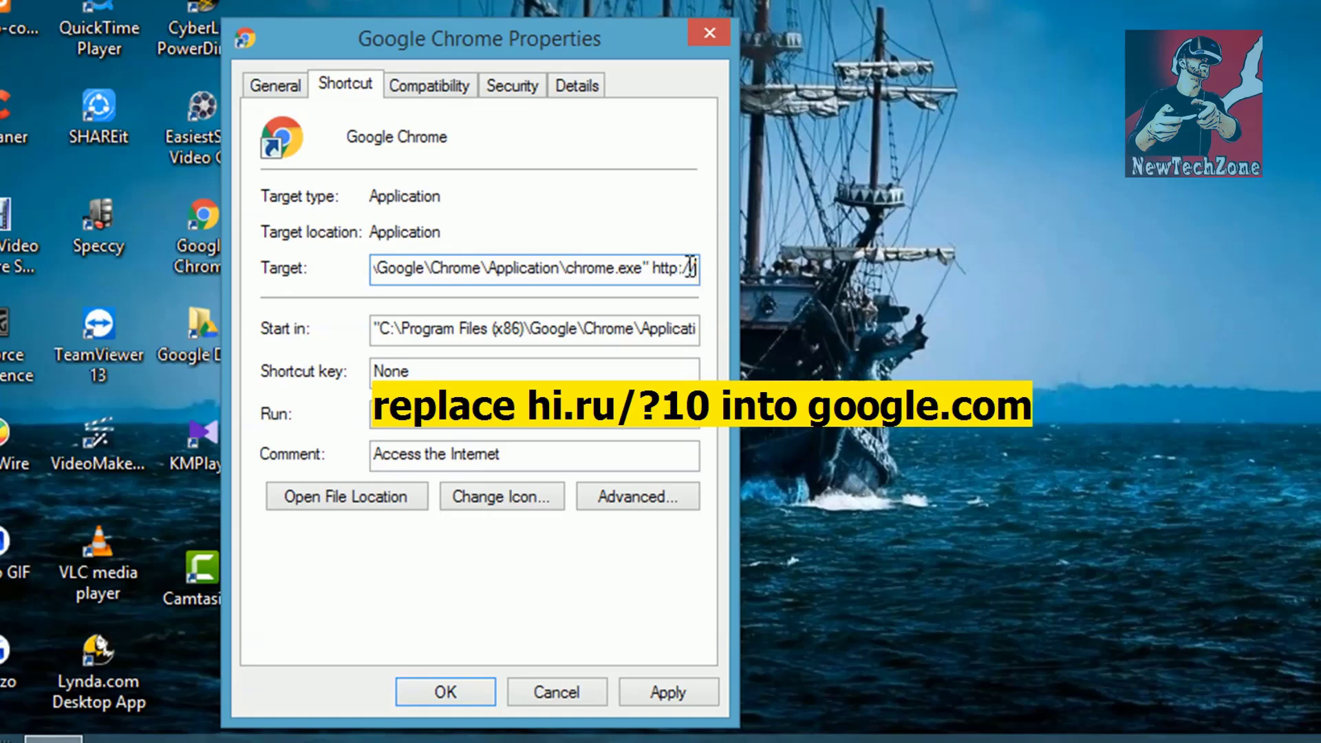
type("go")
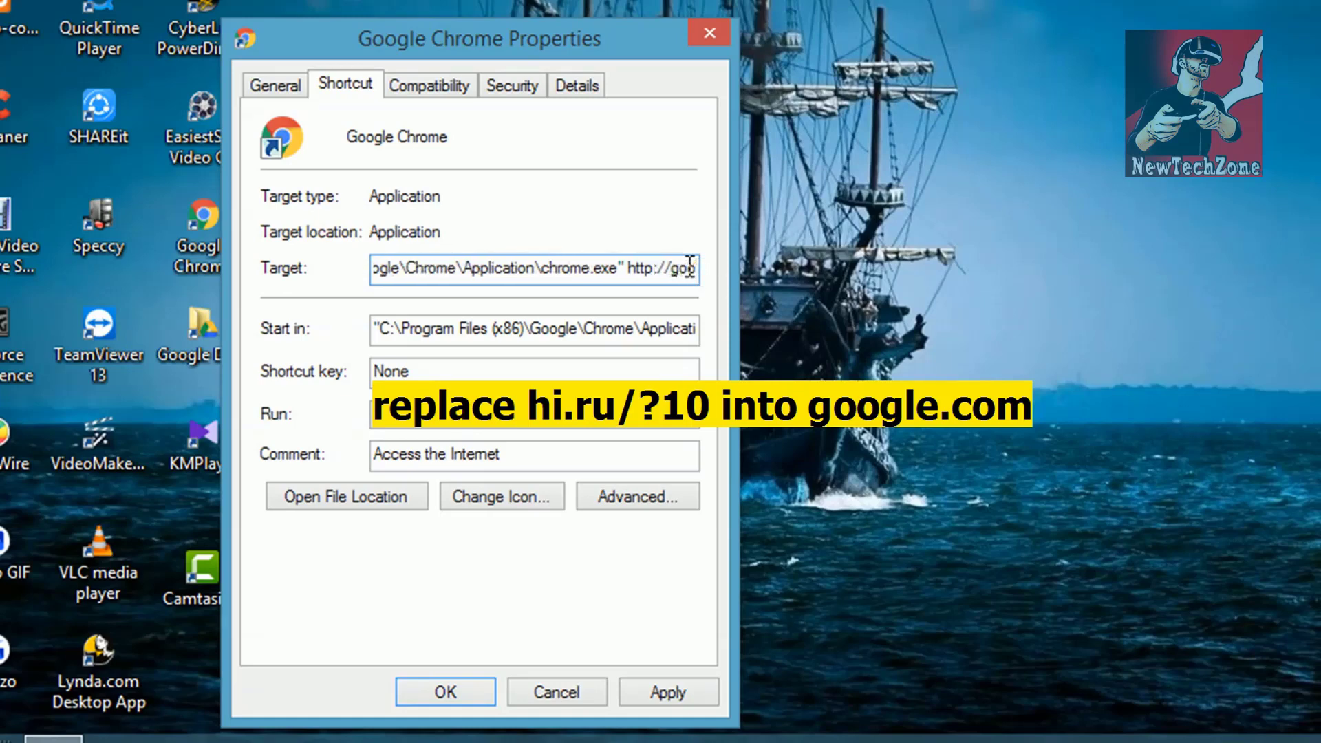
type("ogle")
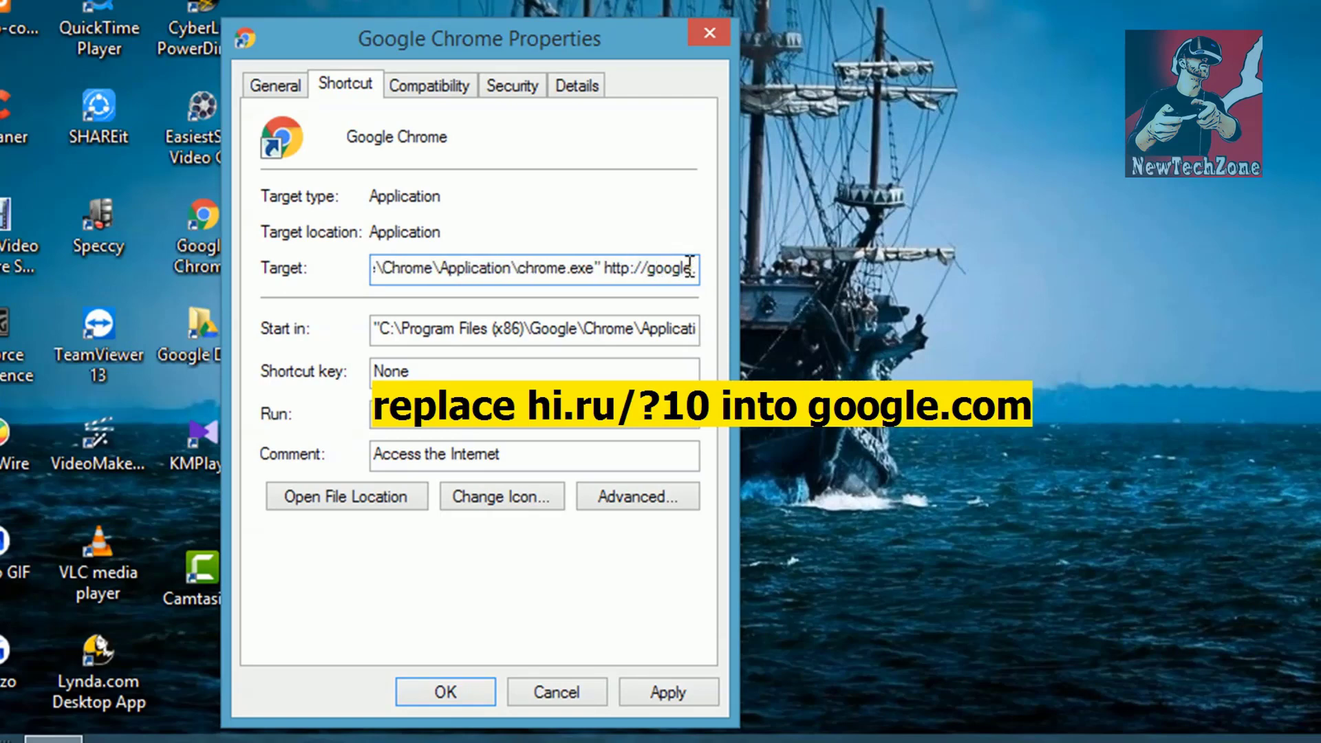
type(".com")
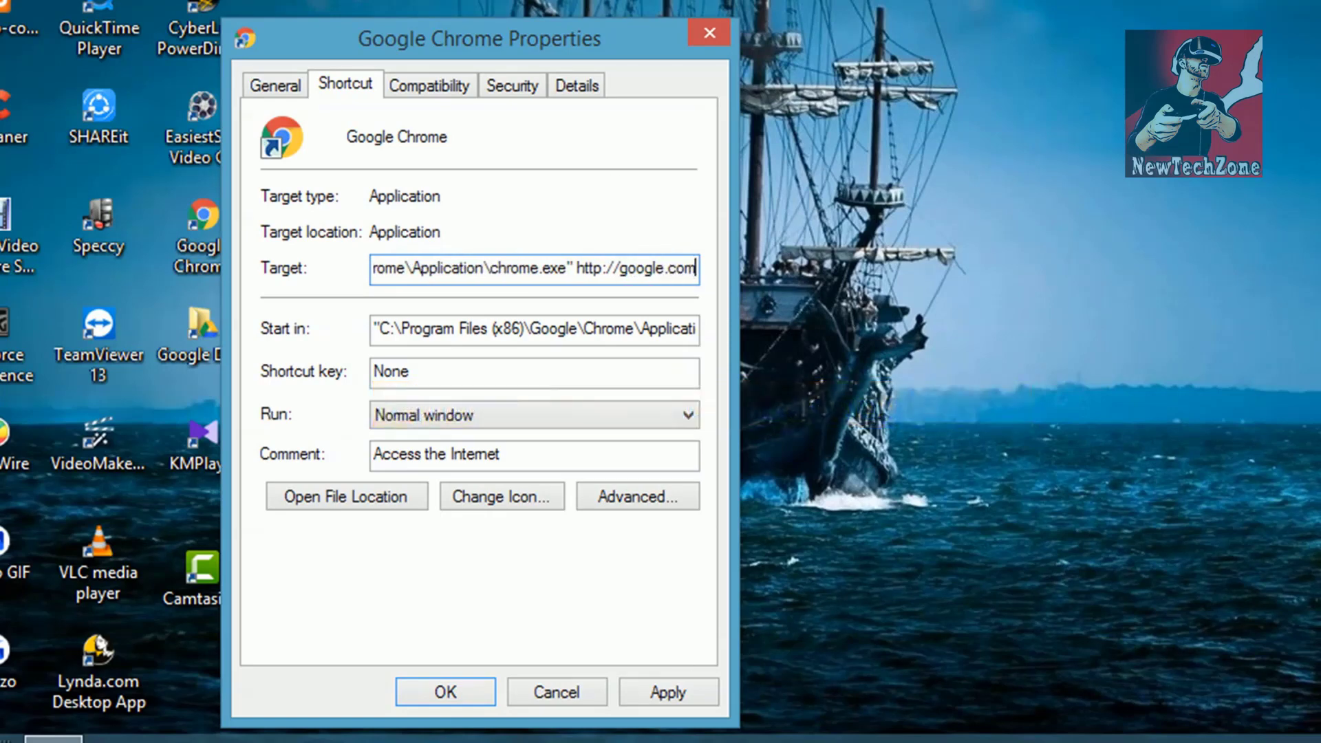
left_click(664, 684)
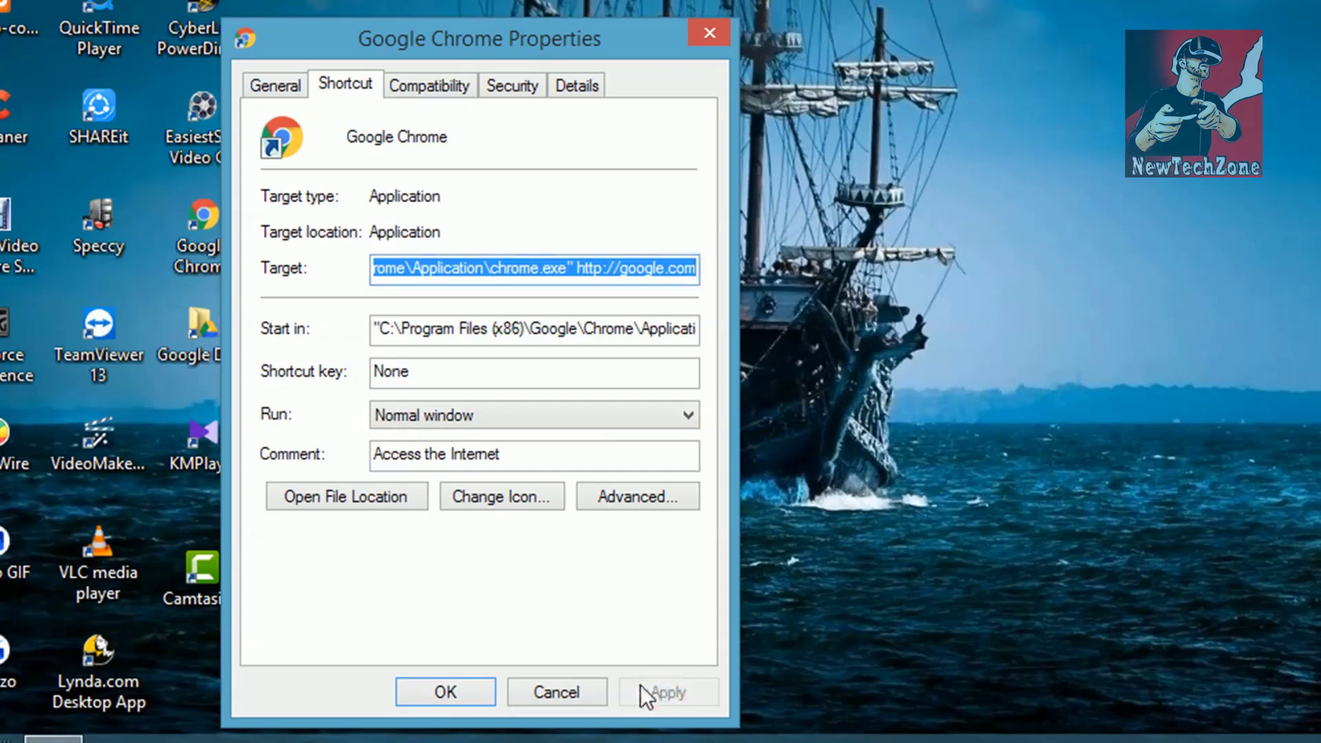
left_click(439, 693)
Step: Refresh the desktop and relaunch Chrome from the edited shortcut
right_click(582, 307)
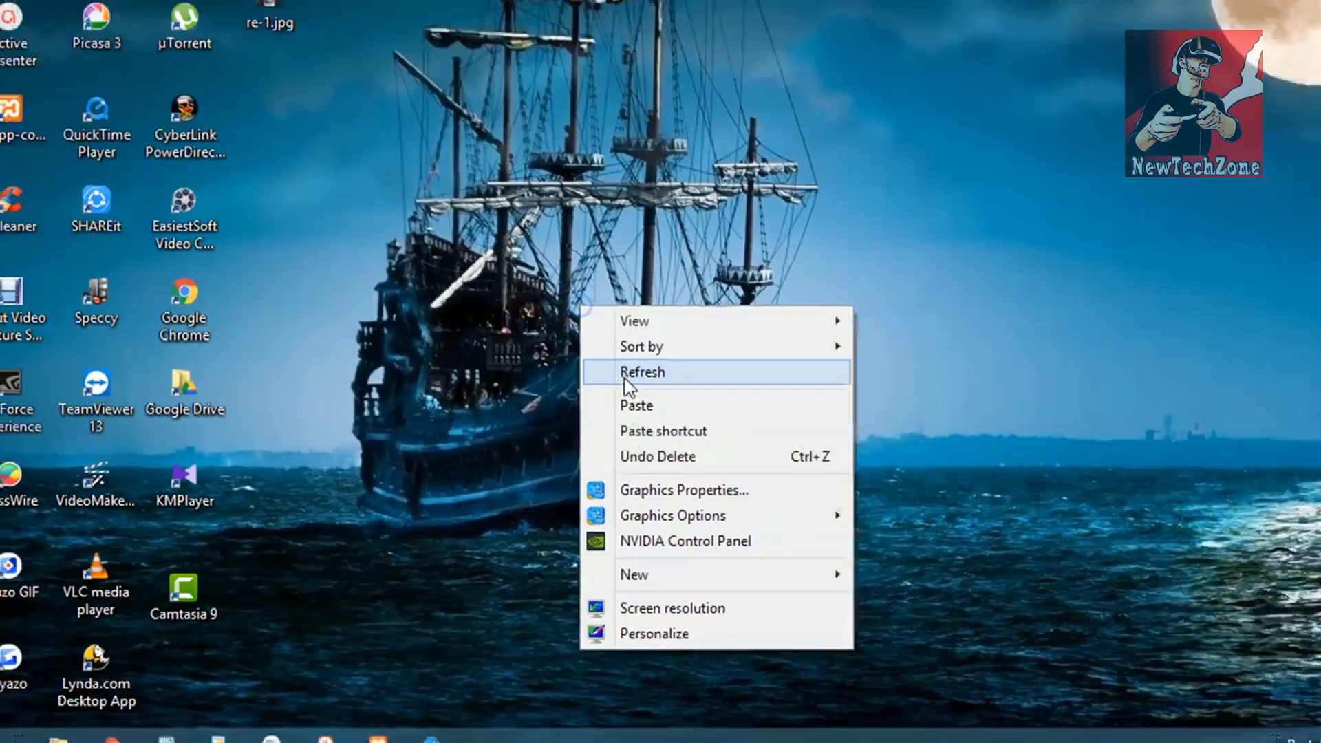
left_click(471, 443)
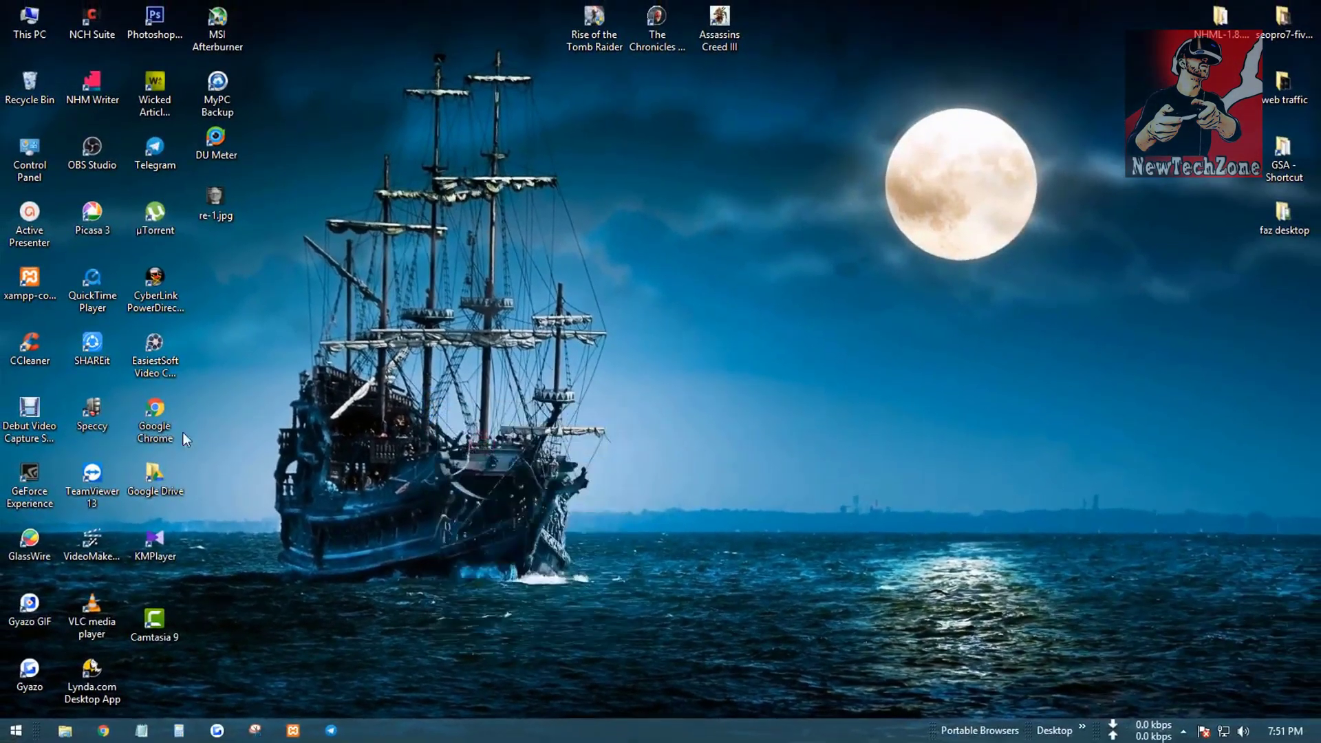
double_click(164, 418)
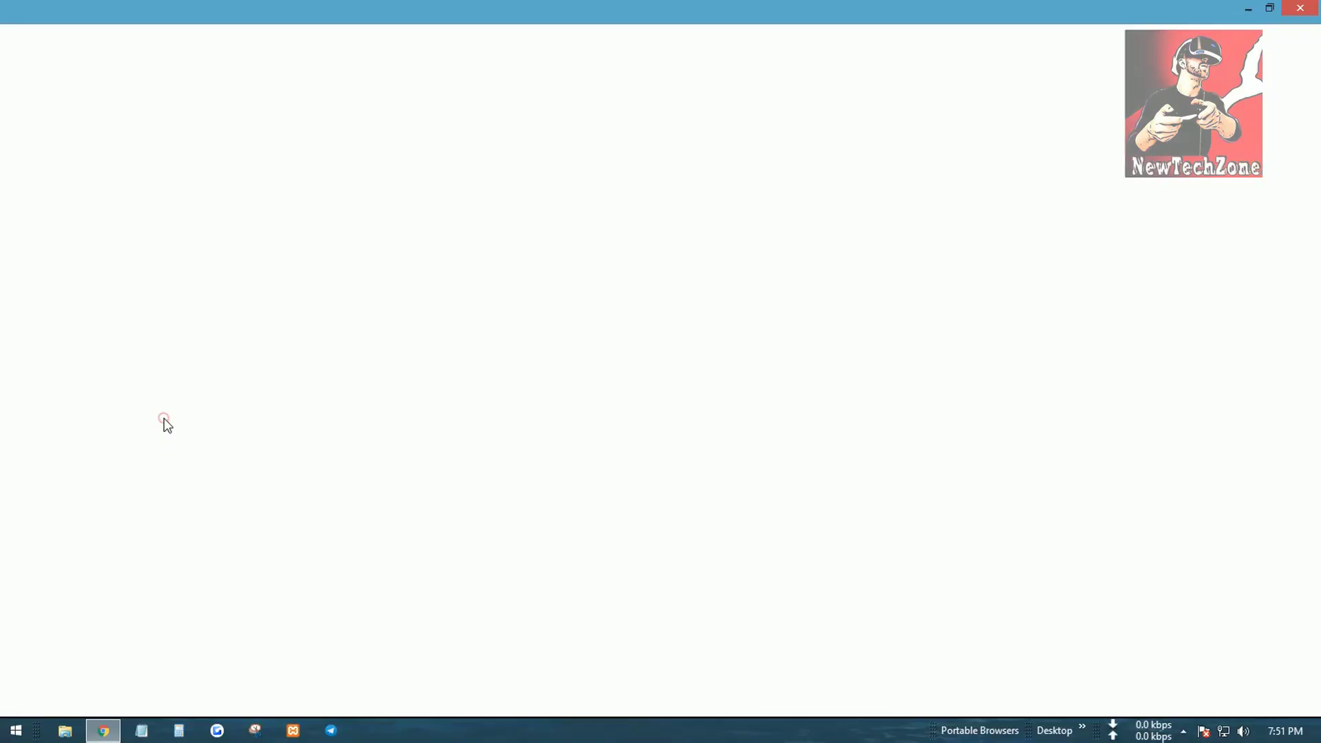